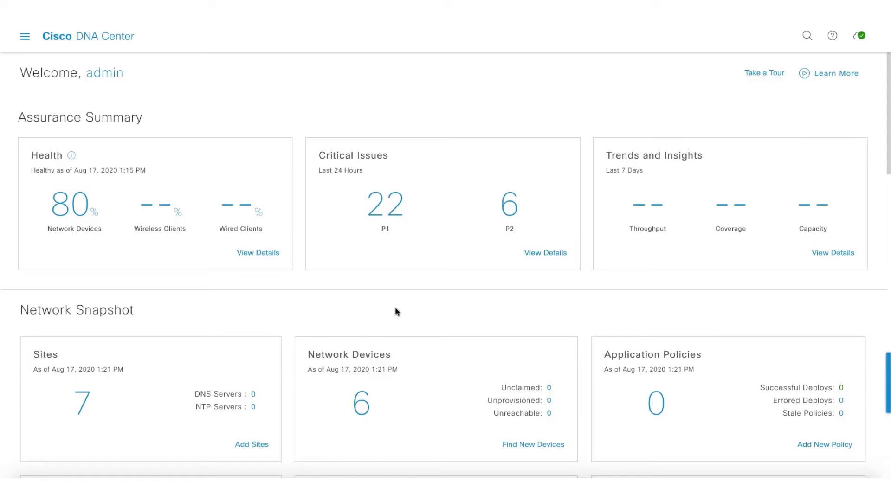
Go to Tools > Model Config Editor from the main menu
left_click(25, 36)
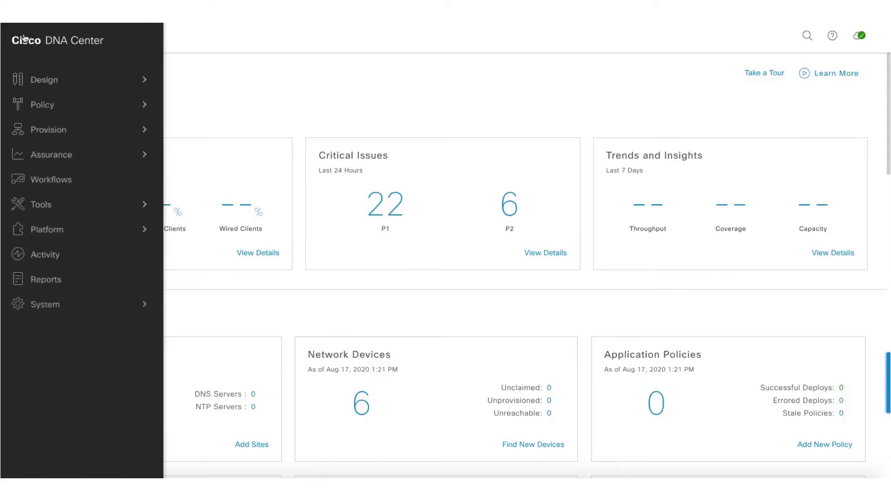
left_click(43, 204)
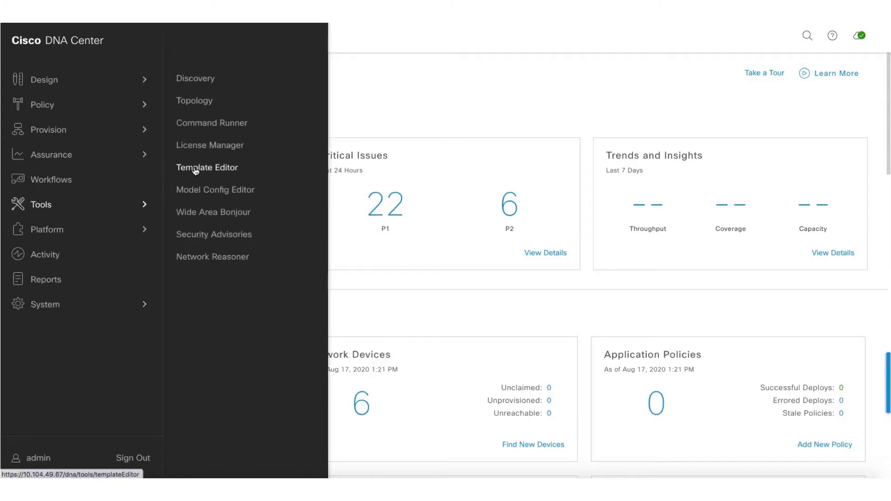
left_click(197, 190)
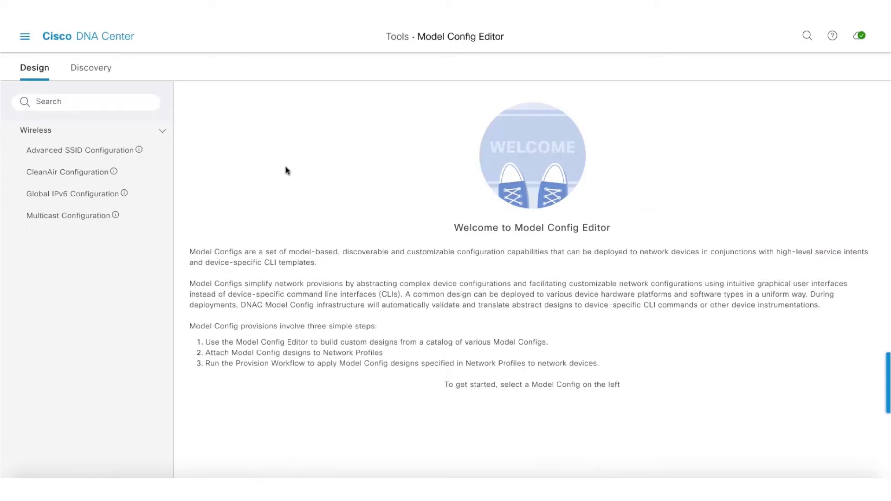
Inspect the Default Advanced SSID Design's settings, then close the panel without saving
left_click(75, 147)
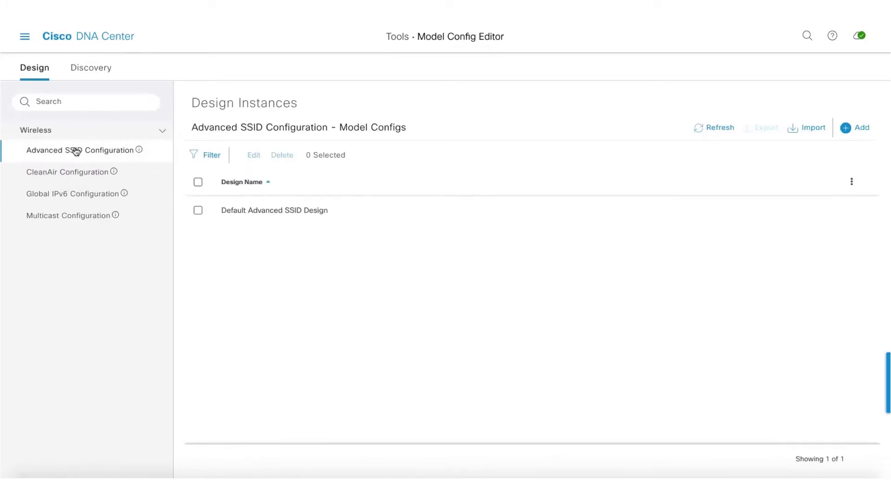
left_click(198, 210)
left_click(254, 156)
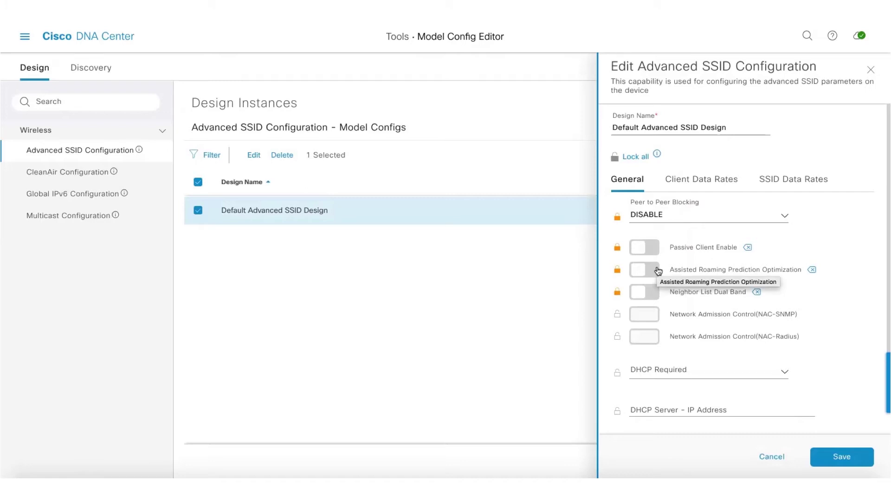
mouse_move(748, 248)
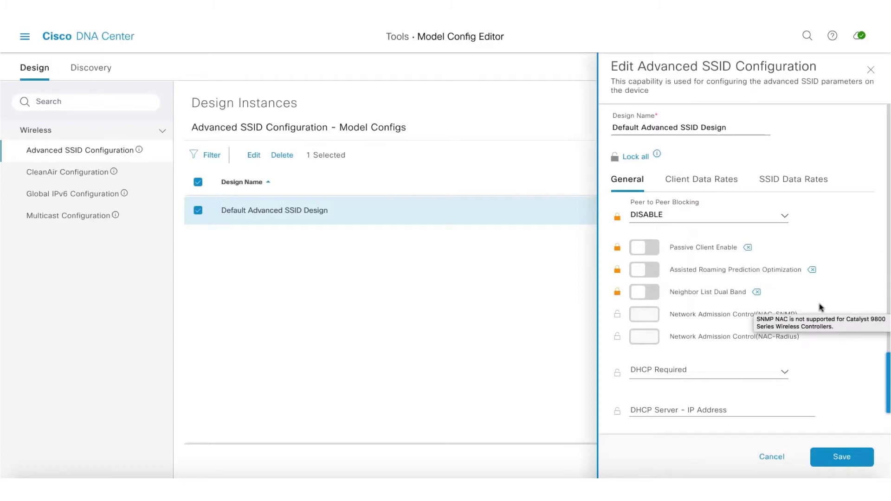
scroll(821, 307, "down", 1)
scroll(820, 307, "up", 1)
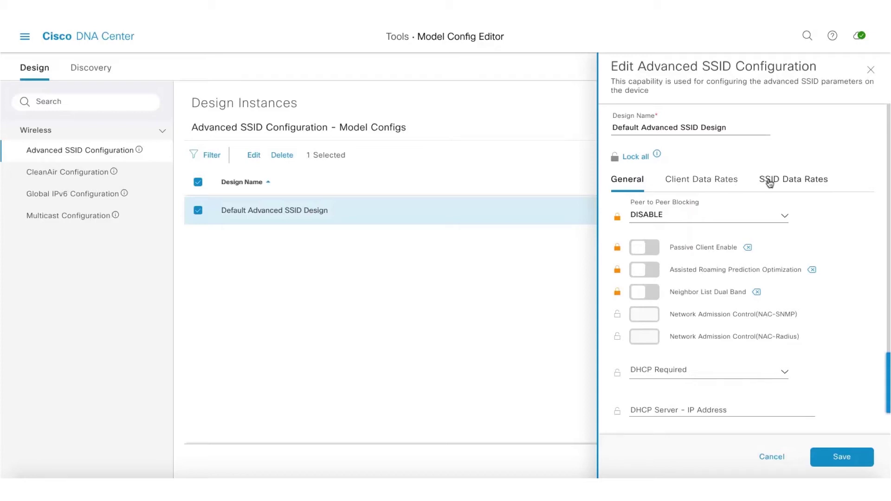
left_click(871, 69)
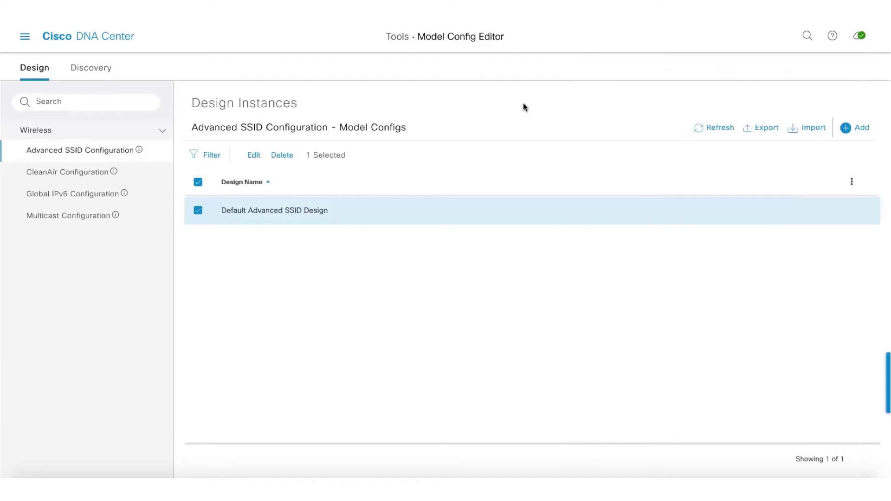
Start a new CleanAir Configuration design named C1
left_click(66, 173)
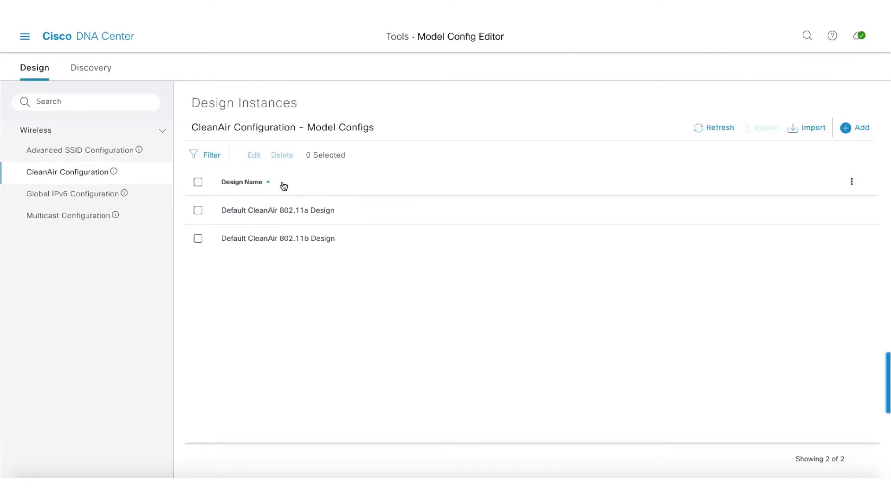
left_click(865, 130)
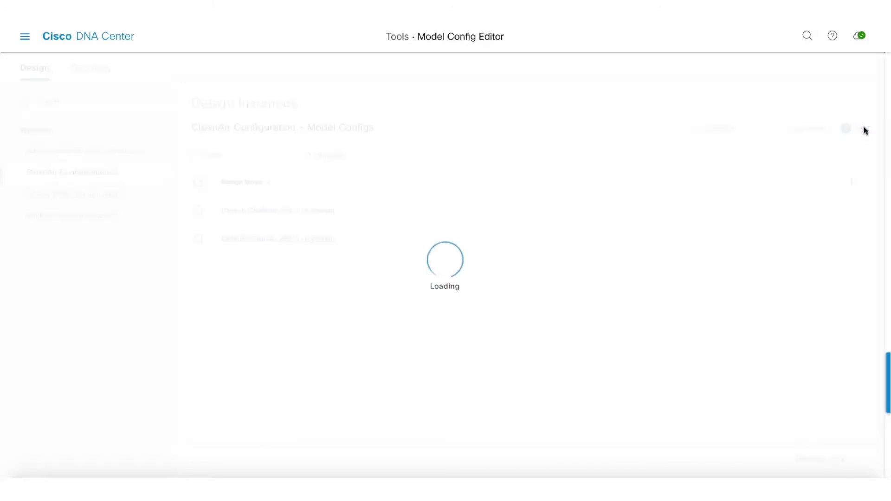
left_click(650, 120)
type("C1")
Set C1 to 2.4 GHz with CleanAir, device reporting, BLE Beacon and both Bluetooth interferers, then save
left_click(655, 174)
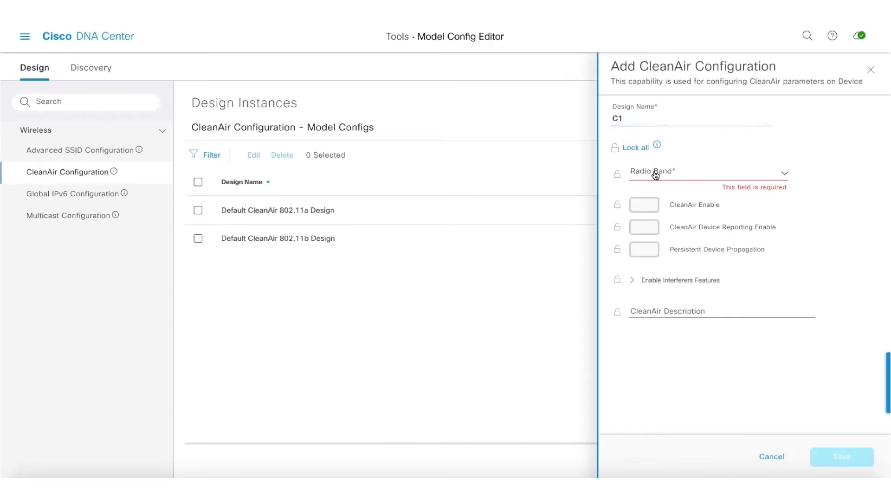
left_click(655, 194)
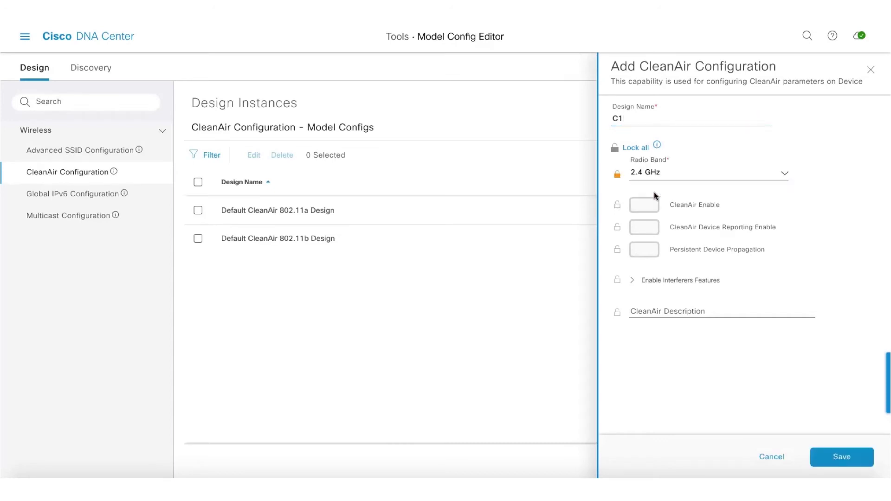
left_click(655, 206)
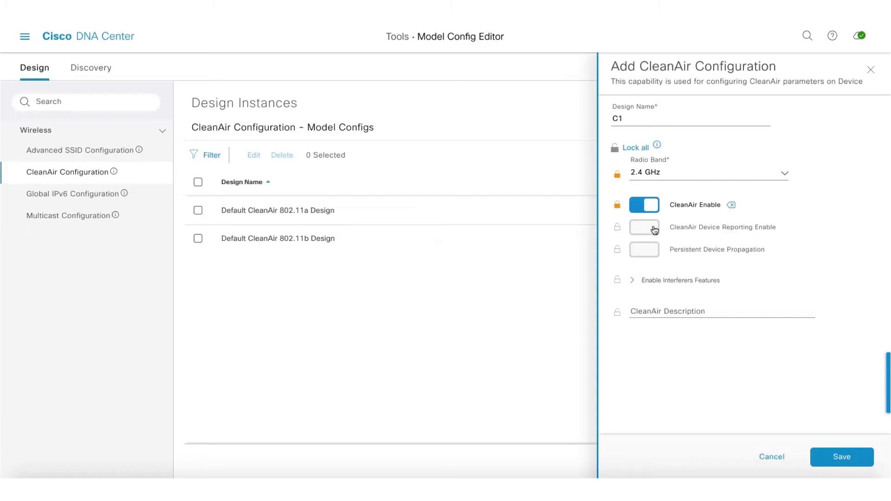
left_click(655, 230)
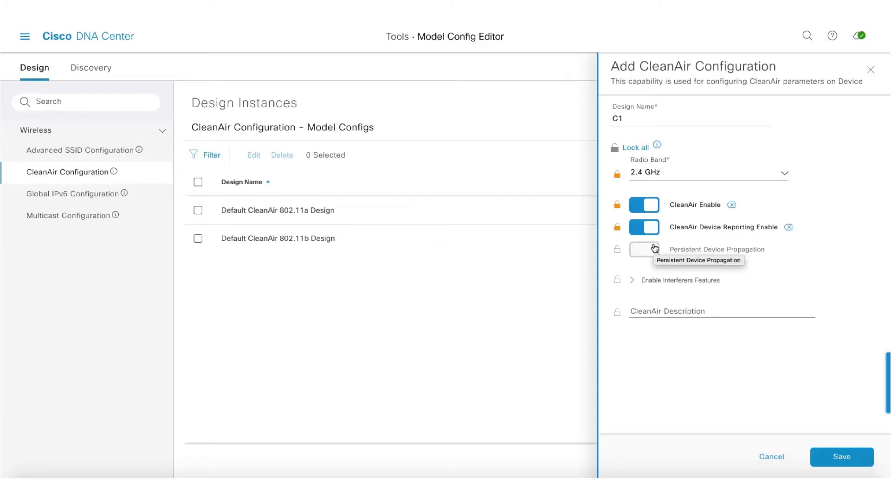
left_click(649, 281)
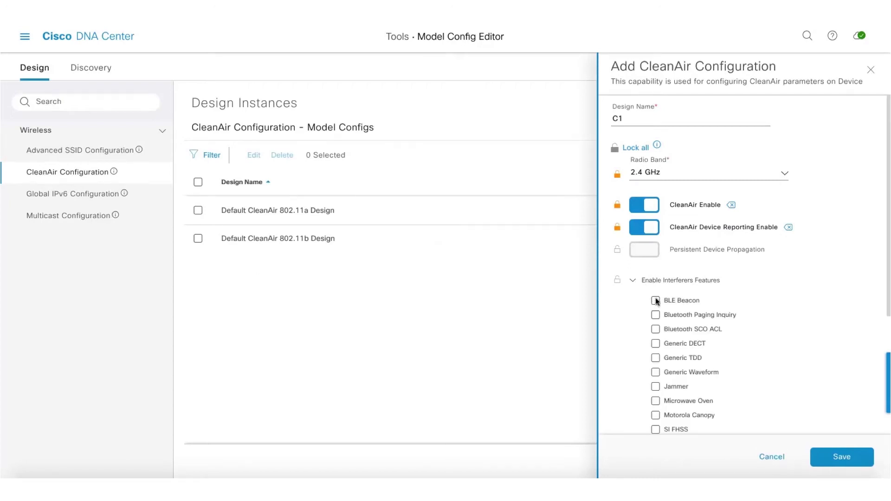
left_click(656, 300)
left_click(656, 314)
left_click(656, 329)
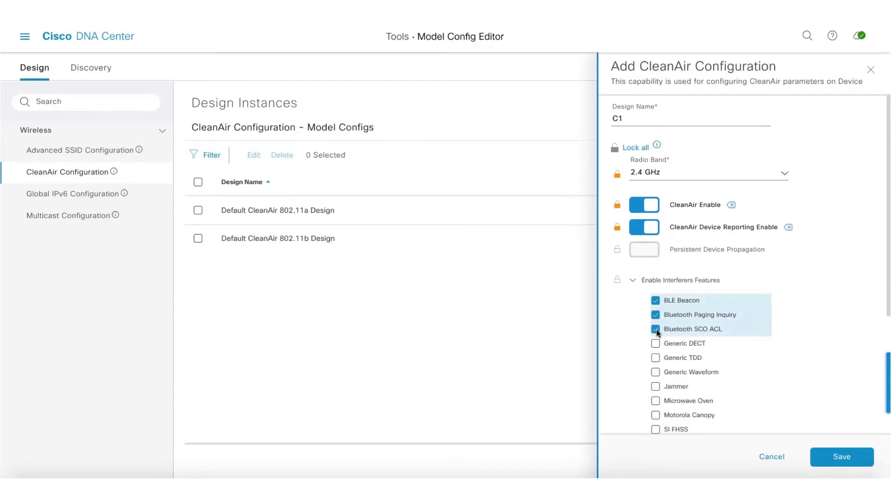
left_click(849, 459)
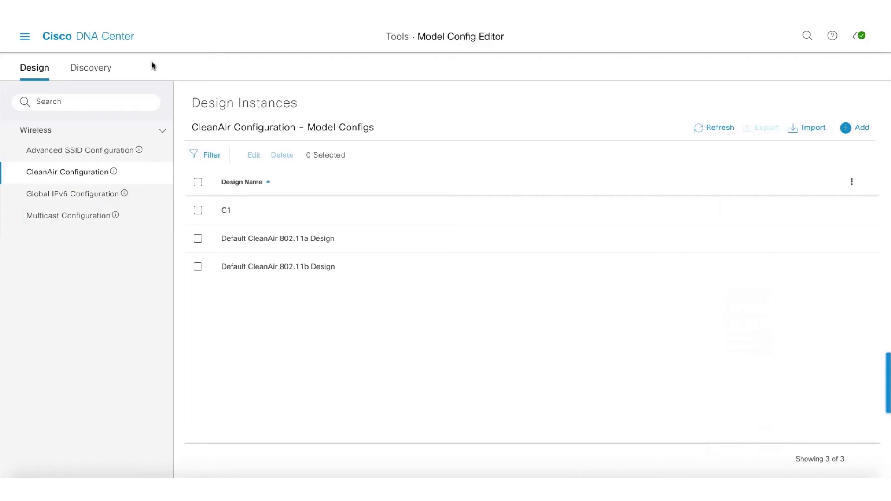
Discover the existing model configs on the Umbrella_WLC controller from the Discovery tab
left_click(103, 70)
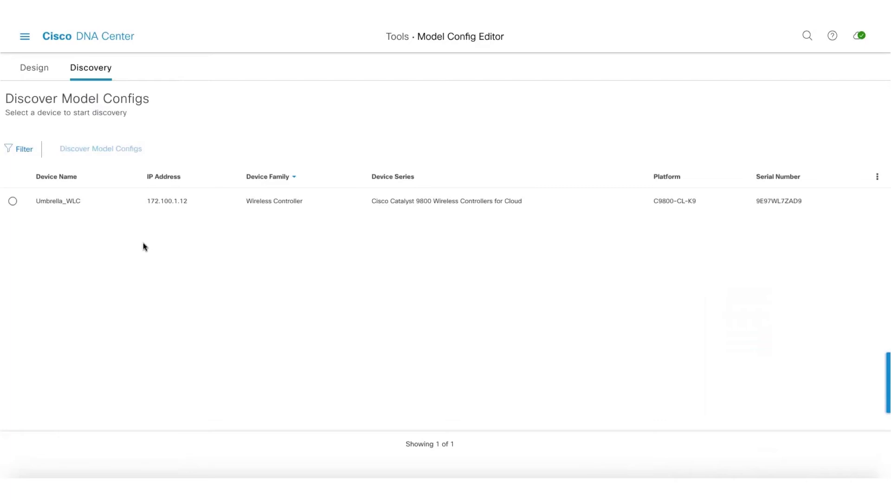
left_click(12, 201)
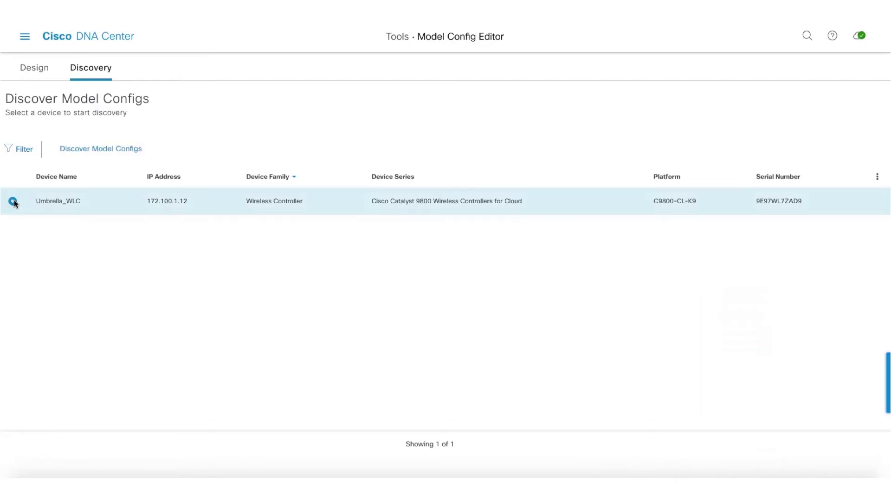
left_click(101, 149)
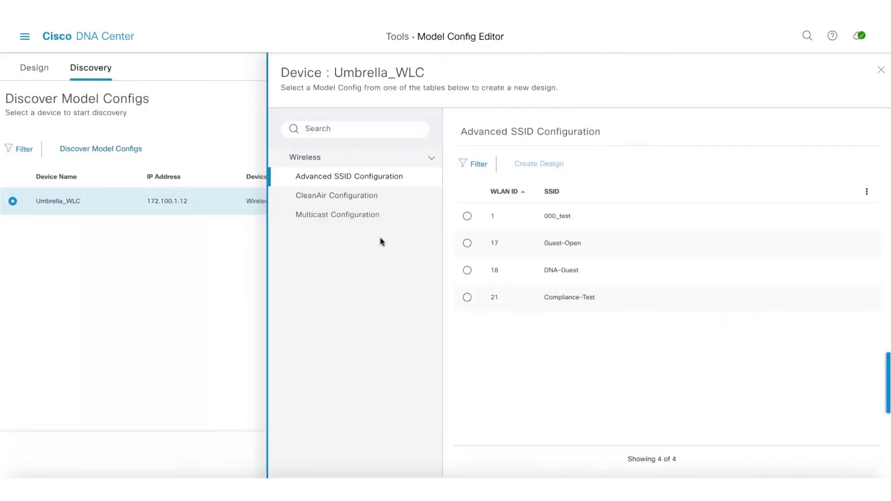
Save a CleanAir design named '5Ghz' built from Umbrella_WLC's 5 GHz settings
left_click(361, 200)
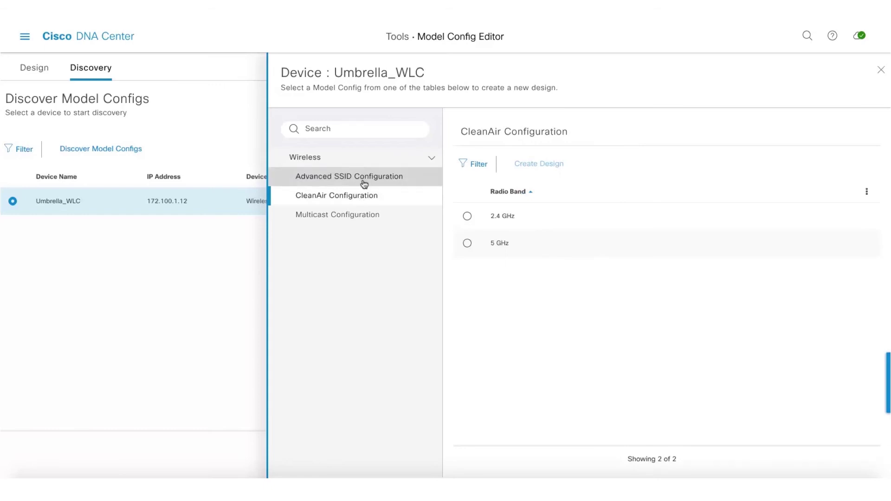
left_click(468, 243)
left_click(543, 164)
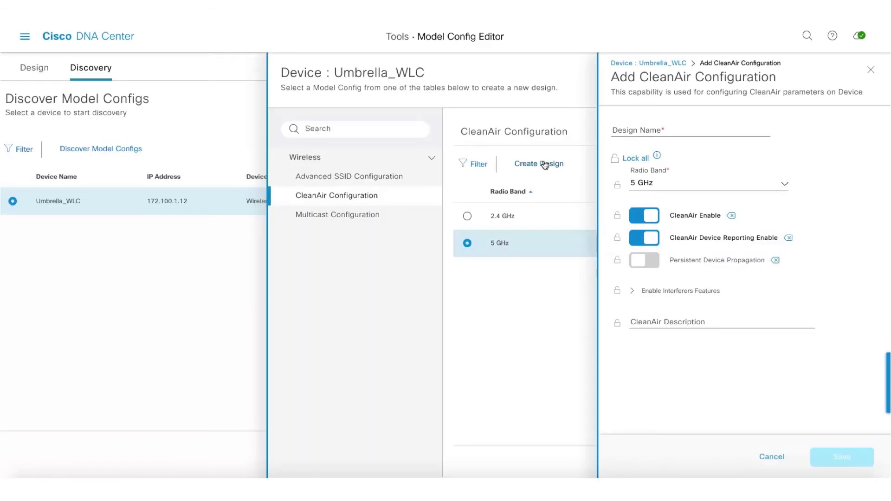
left_click(634, 131)
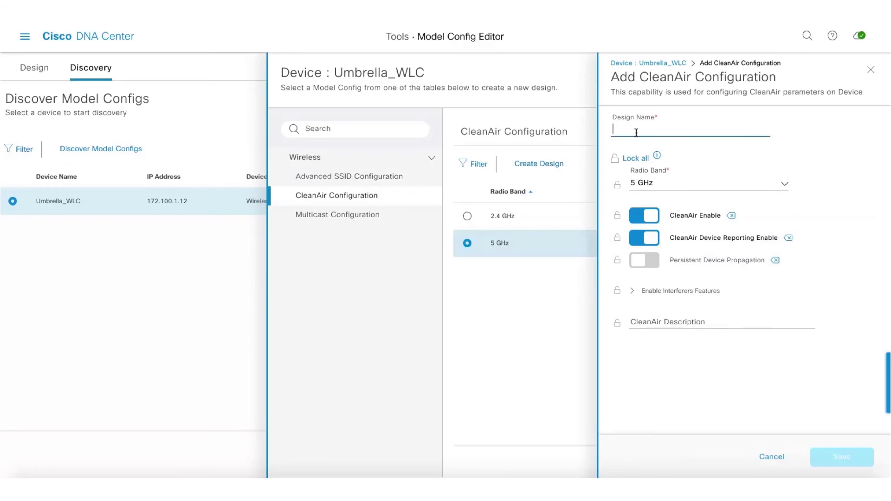
type("5Ghz")
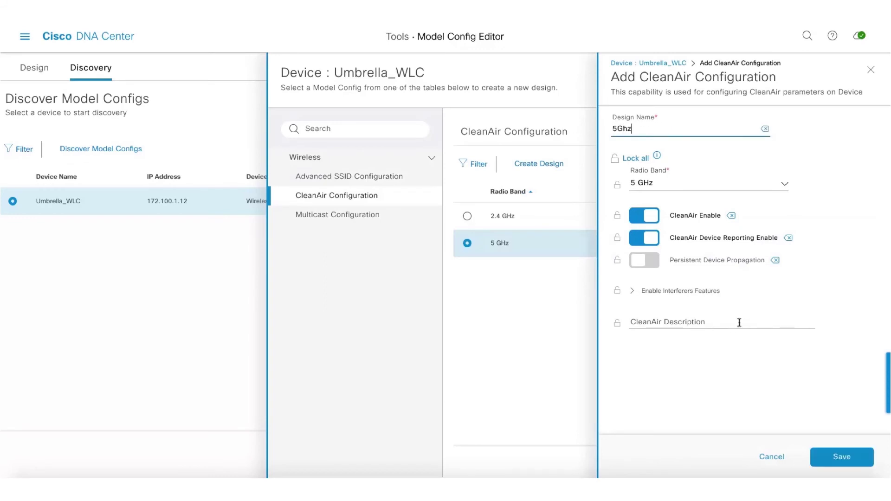
left_click(821, 451)
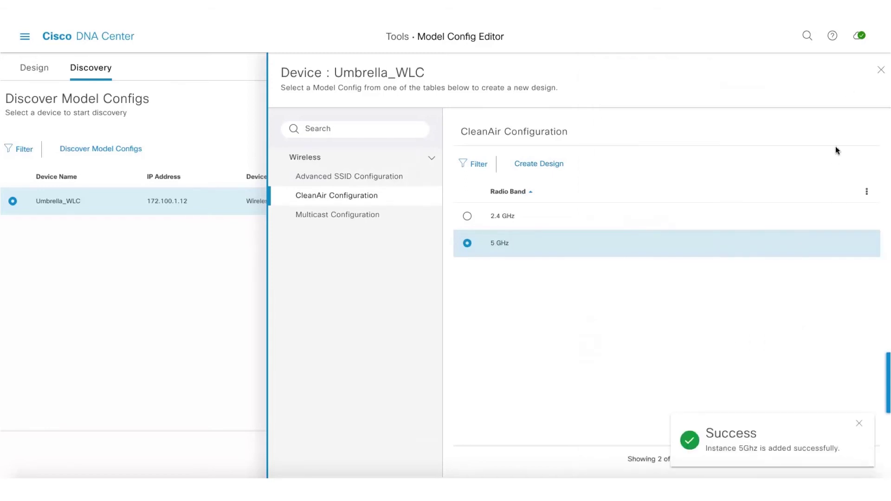
Close the discovery panel and list the CleanAir Configuration designs on the Design tab
left_click(882, 71)
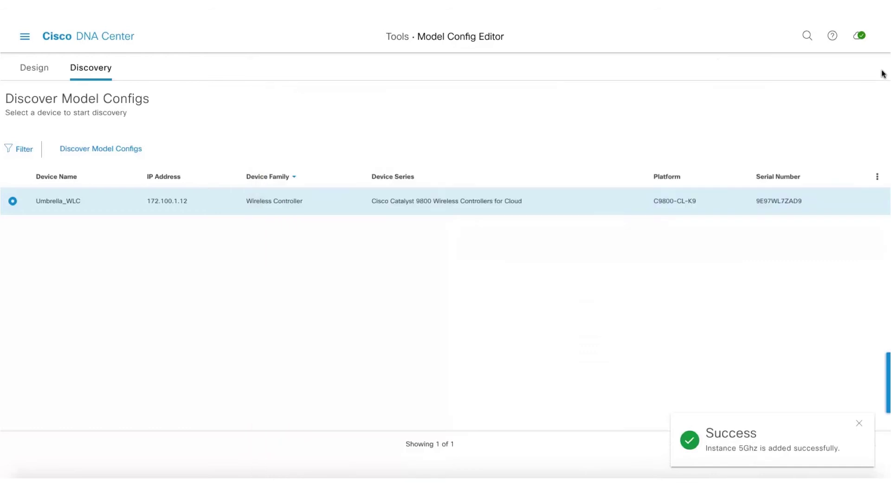
left_click(33, 69)
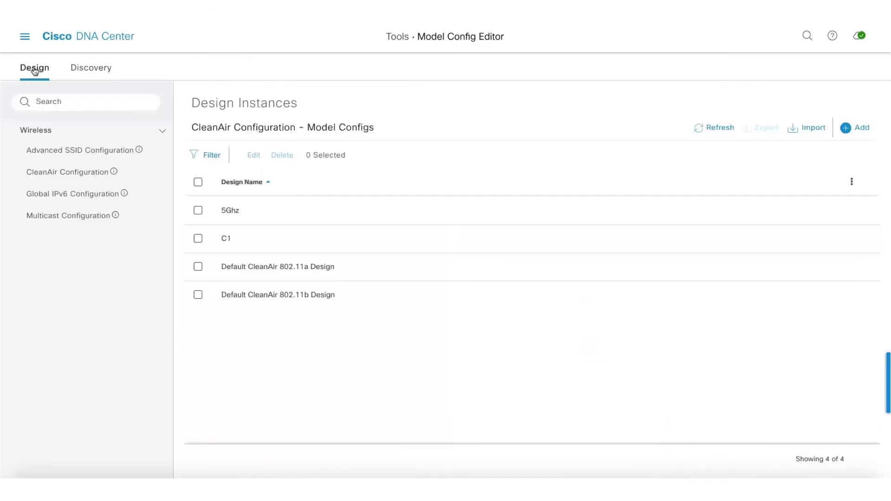
left_click(57, 181)
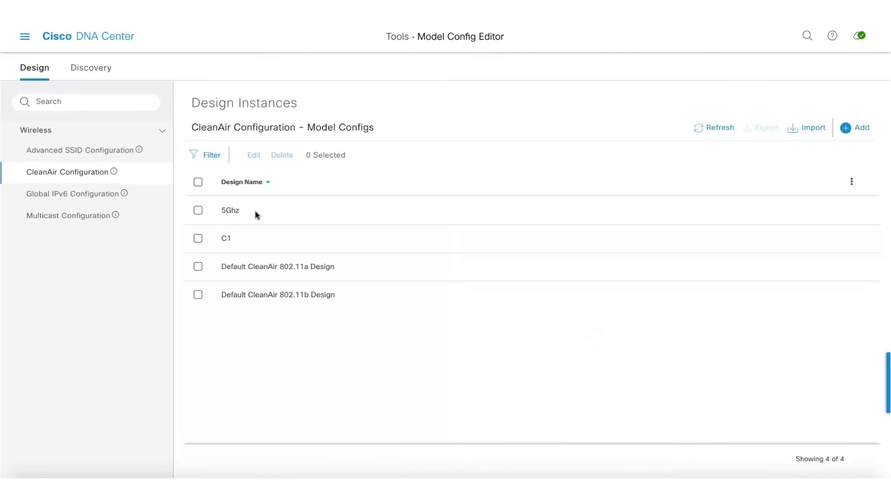
Edit the DNA-Guest profile under Design > Network Profiles, down to its Attach Model Configs section
left_click(25, 36)
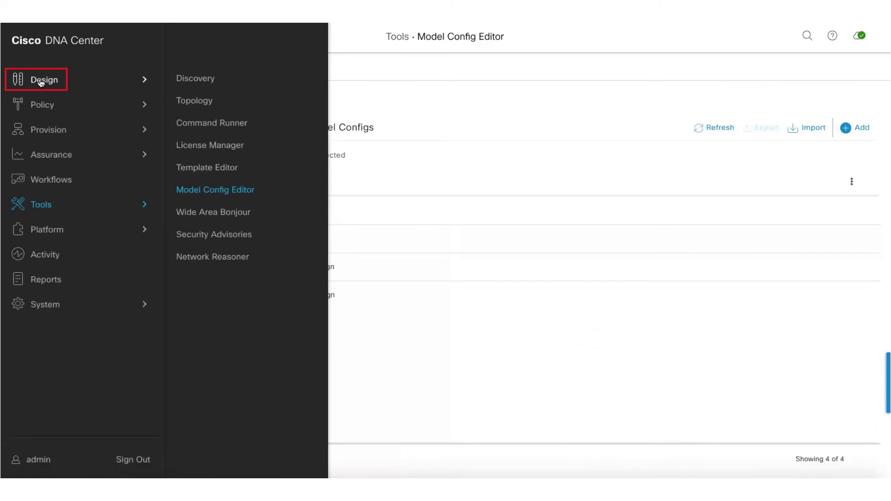
left_click(38, 79)
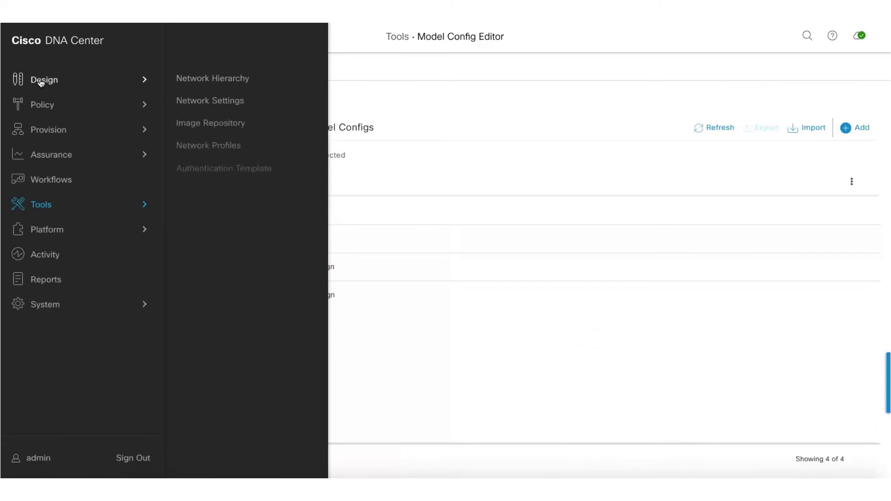
left_click(215, 145)
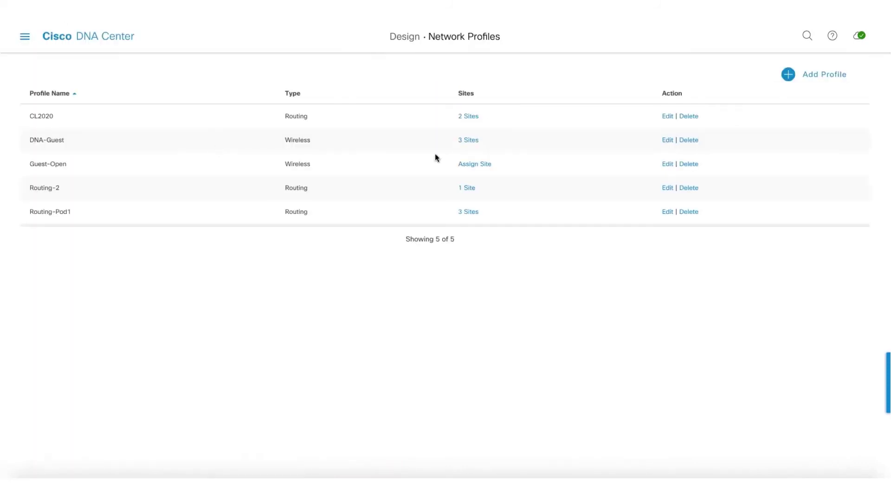
left_click(668, 141)
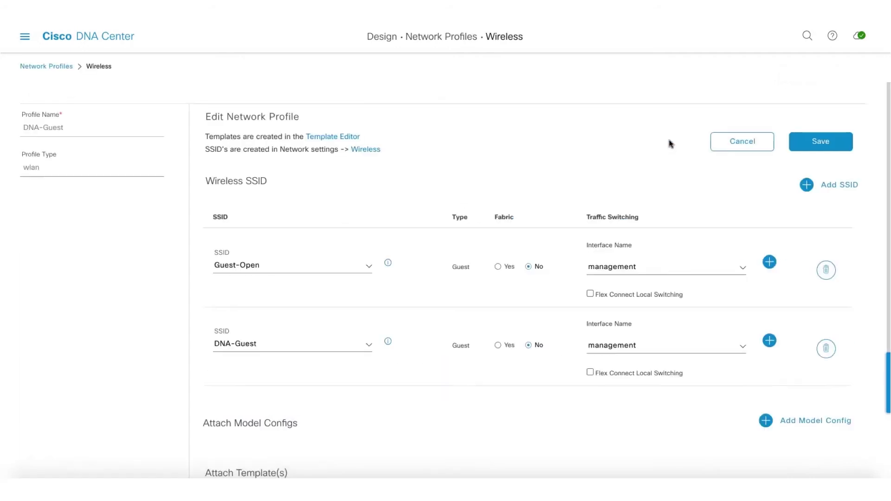
scroll(637, 255, "down", 3)
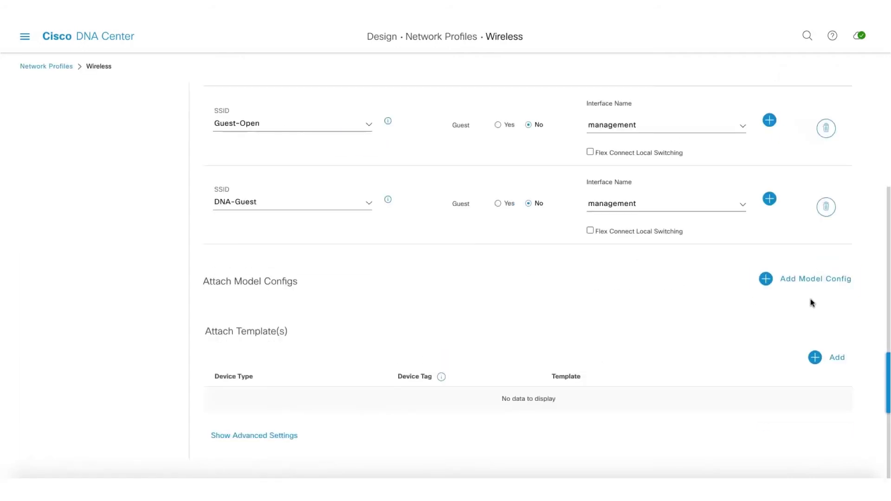
Add CleanAir design C1 under Wireless > CleanAir Configuration to DNA-Guest and save the profile
left_click(828, 283)
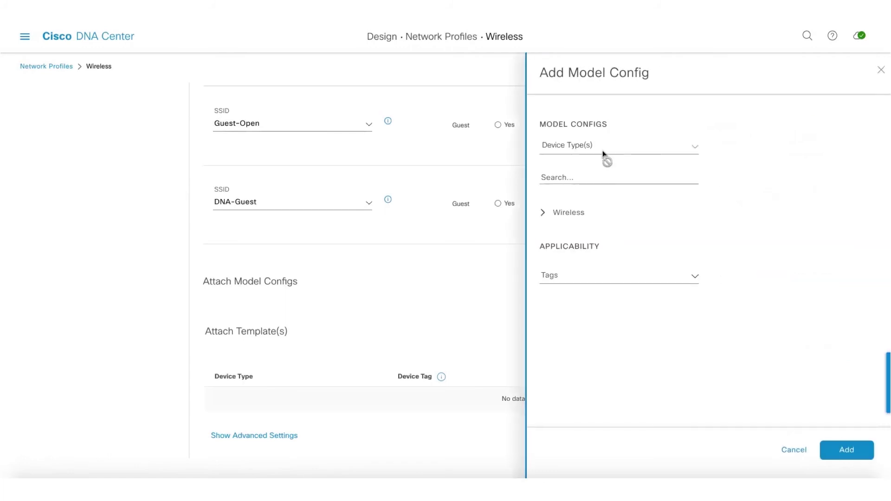
left_click(543, 212)
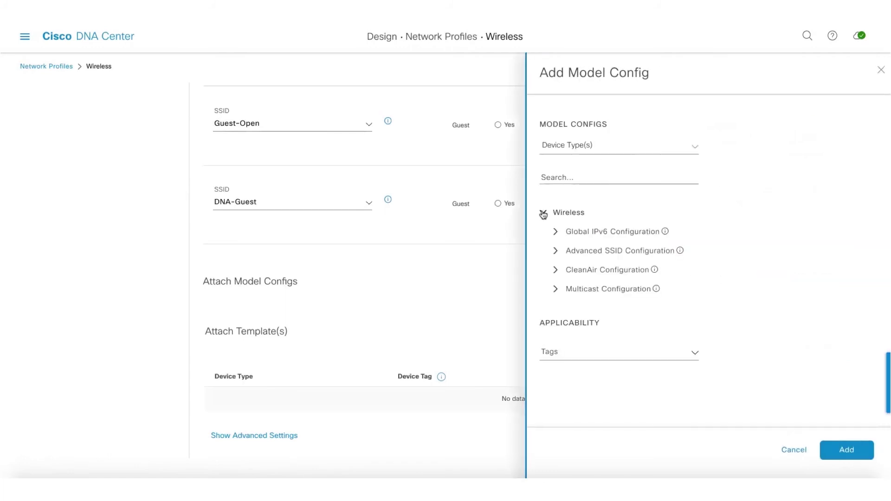
left_click(557, 270)
left_click(583, 309)
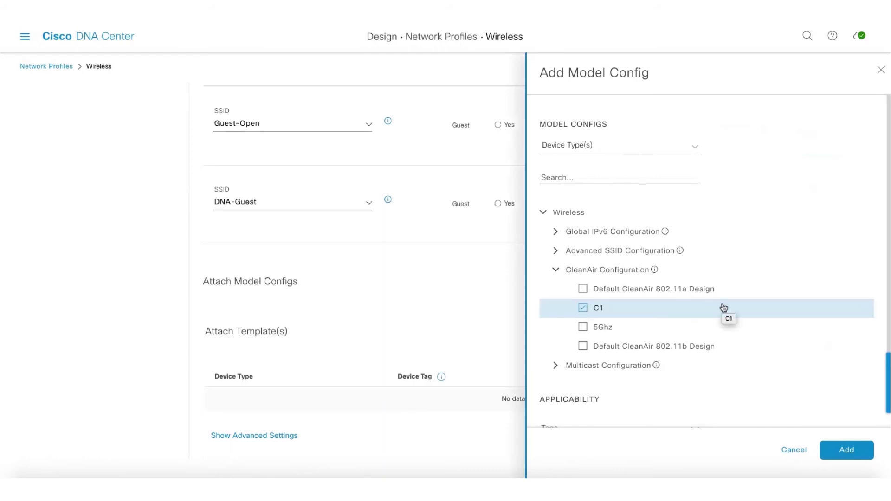
scroll(725, 308, "down", 1)
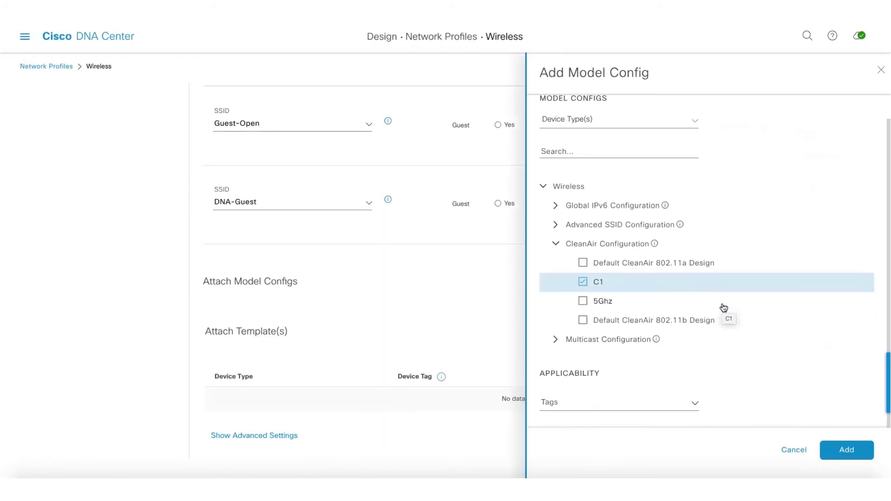
left_click(848, 450)
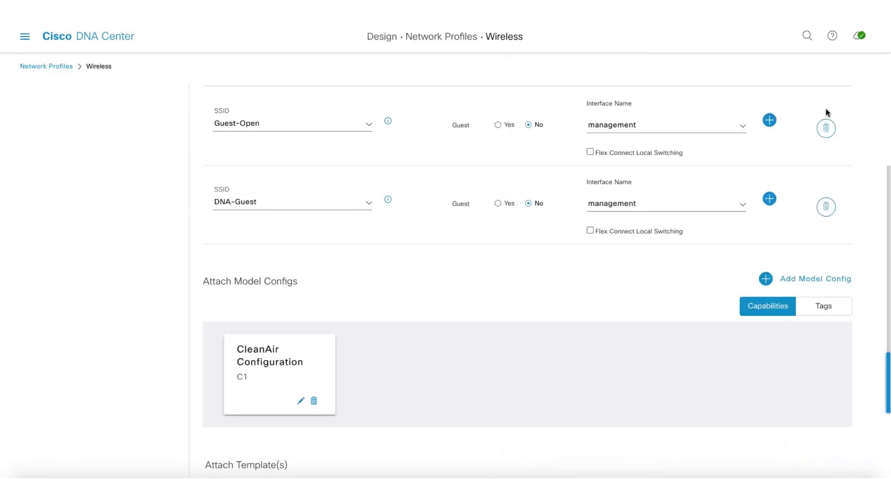
scroll(826, 111, "up", 3)
left_click(823, 142)
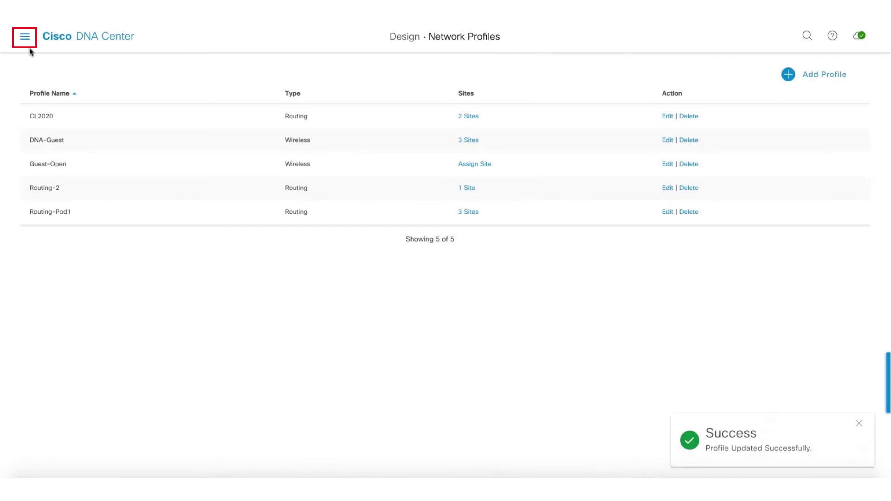
Go to Provision > Inventory from the main menu
left_click(24, 36)
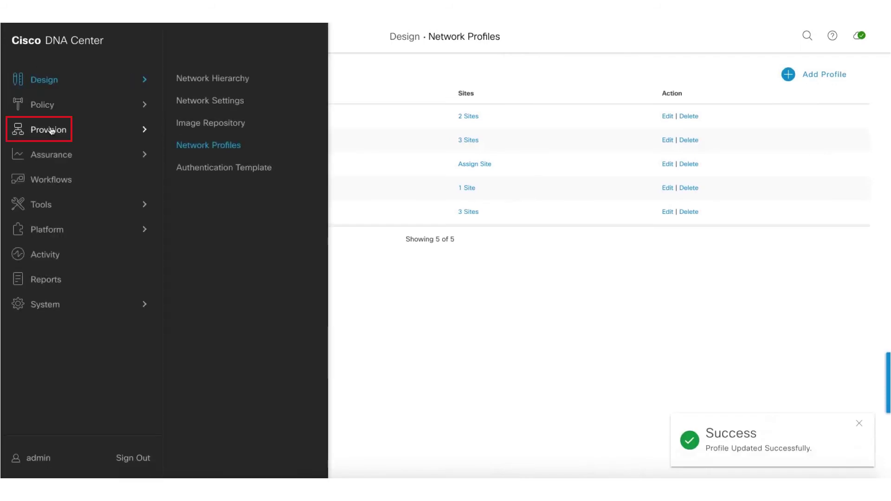
mouse_move(51, 131)
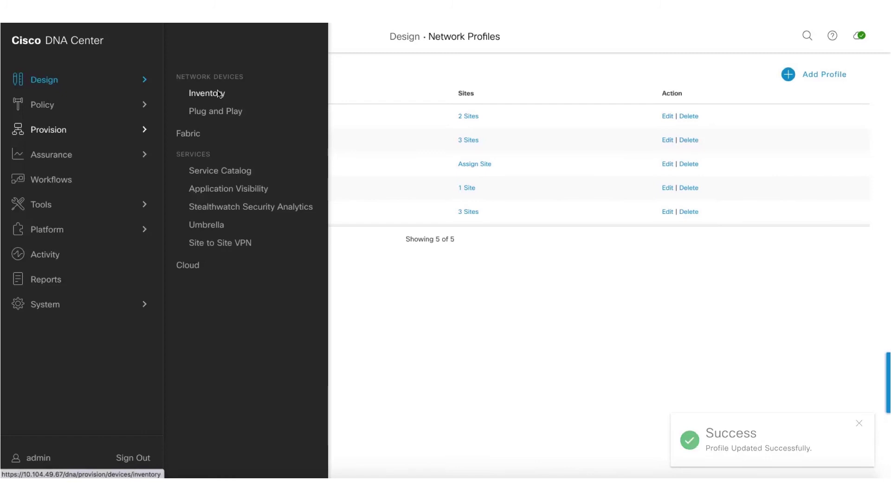
left_click(220, 93)
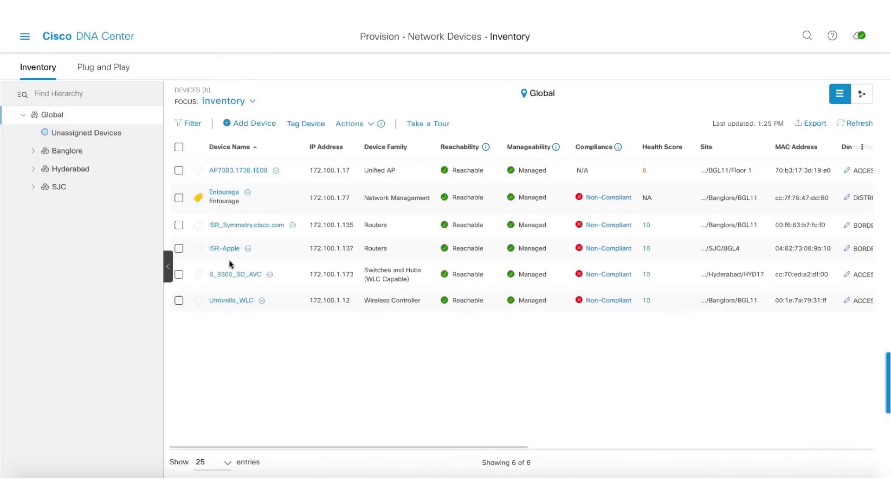
Select Umbrella_WLC and choose Actions > Provision > Provision Device
left_click(179, 300)
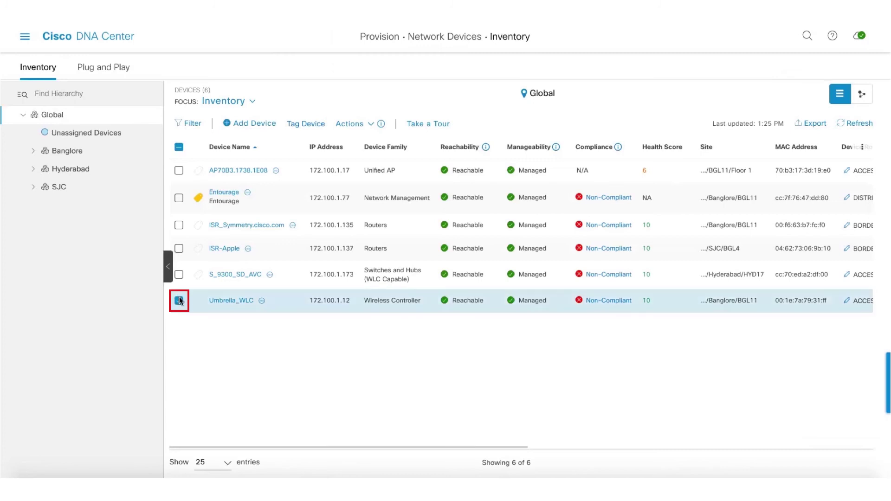
left_click(355, 123)
mouse_move(376, 195)
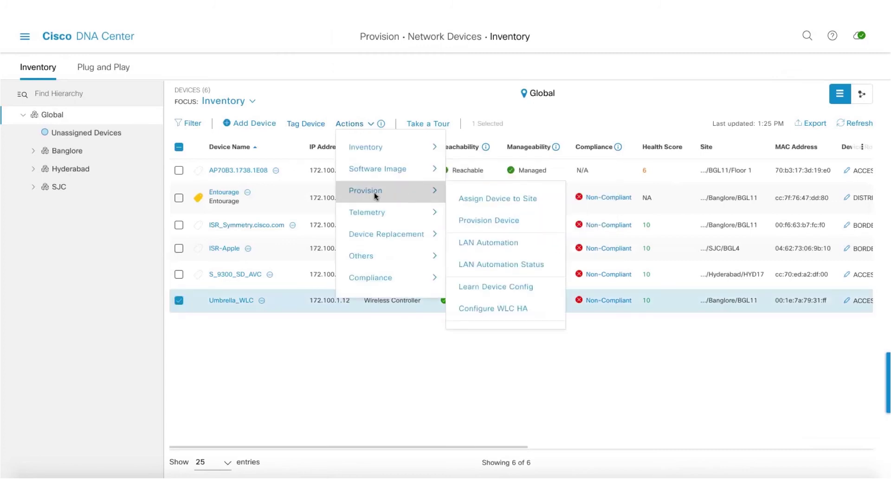
left_click(487, 221)
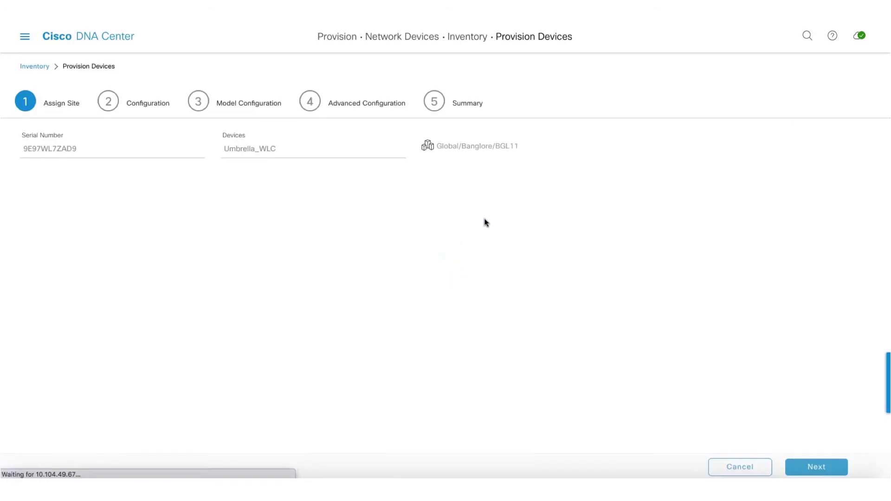
Accept the assigned site and configuration, keep model config C1 (2.4 GHz), and continue past Advanced Configuration
left_click(817, 467)
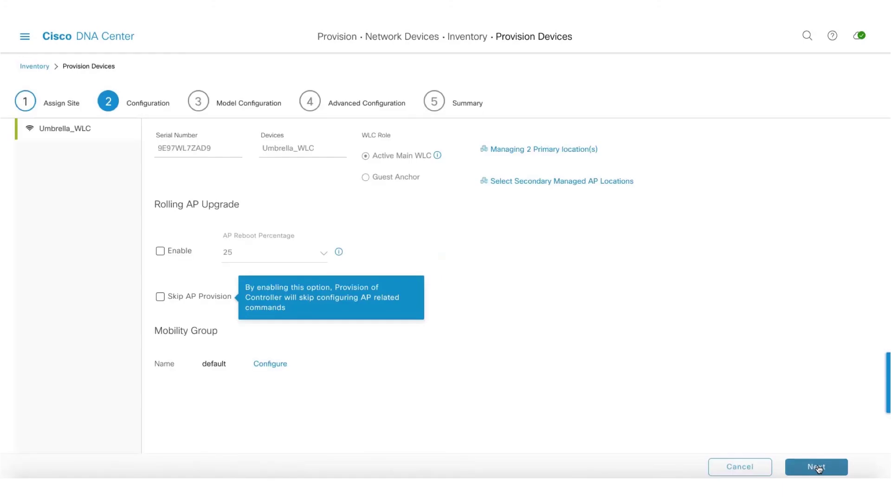
left_click(817, 467)
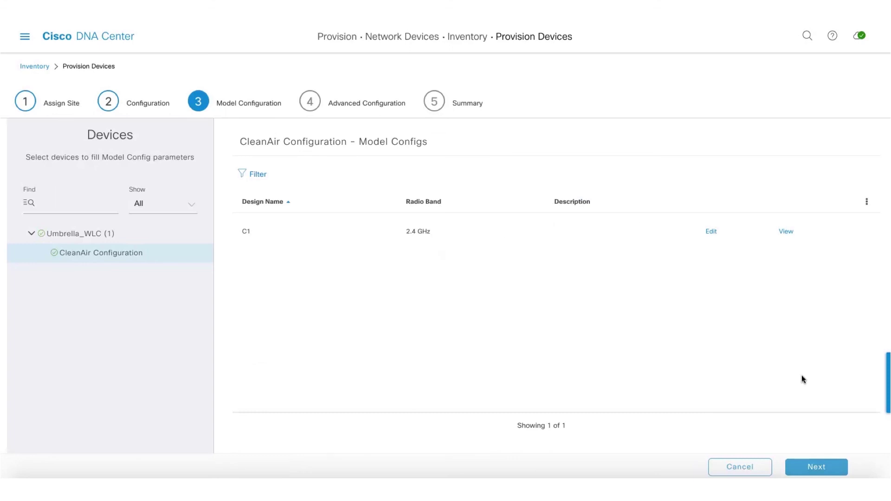
left_click(824, 468)
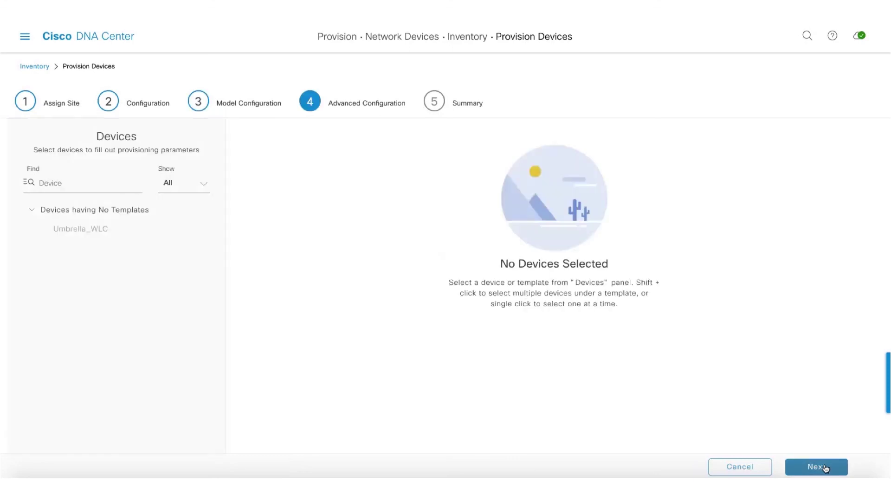
left_click(824, 468)
Check C1's enabled interferer features in the Summary, then deploy Umbrella_WLC provisioning Now
scroll(556, 264, "down", 4)
scroll(556, 265, "down", 15)
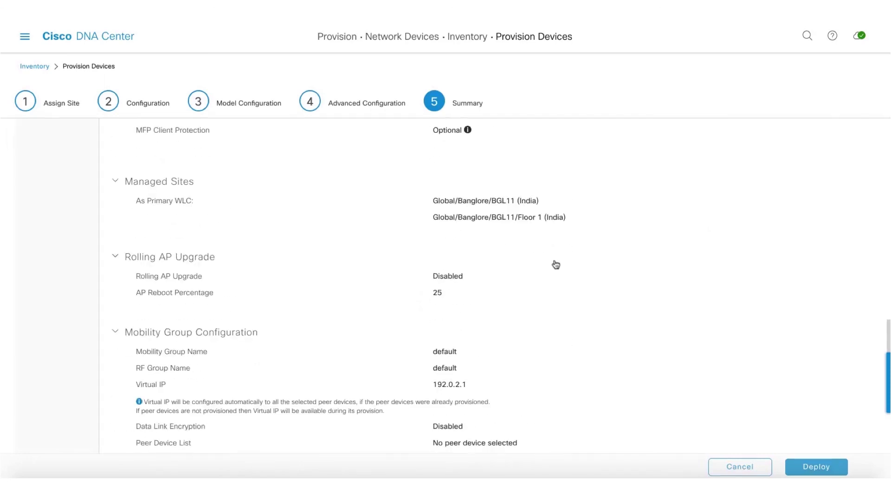
scroll(557, 264, "down", 5)
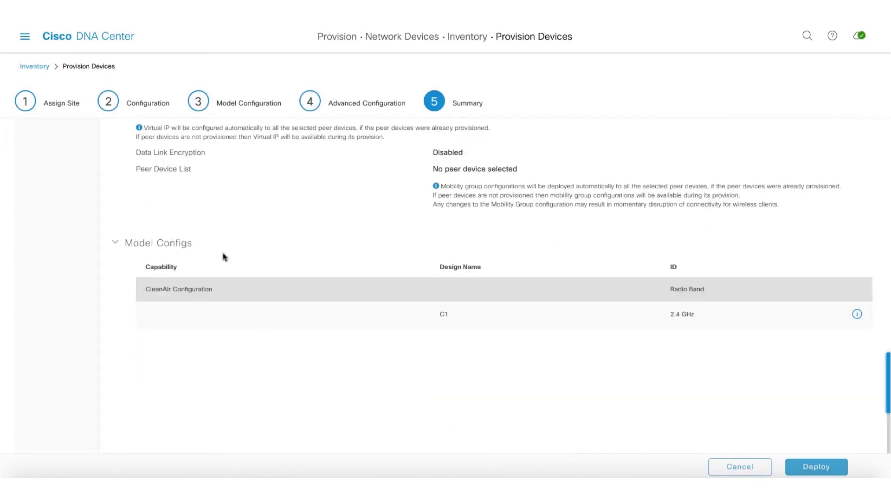
left_click(858, 316)
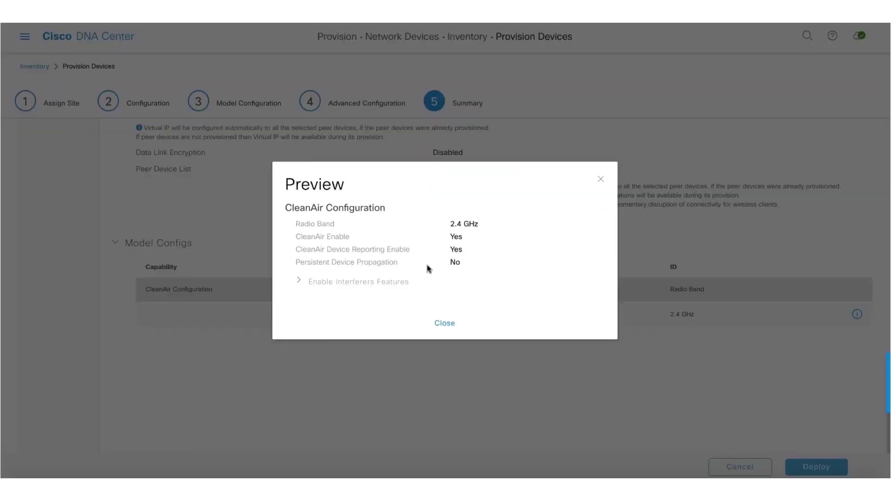
left_click(355, 282)
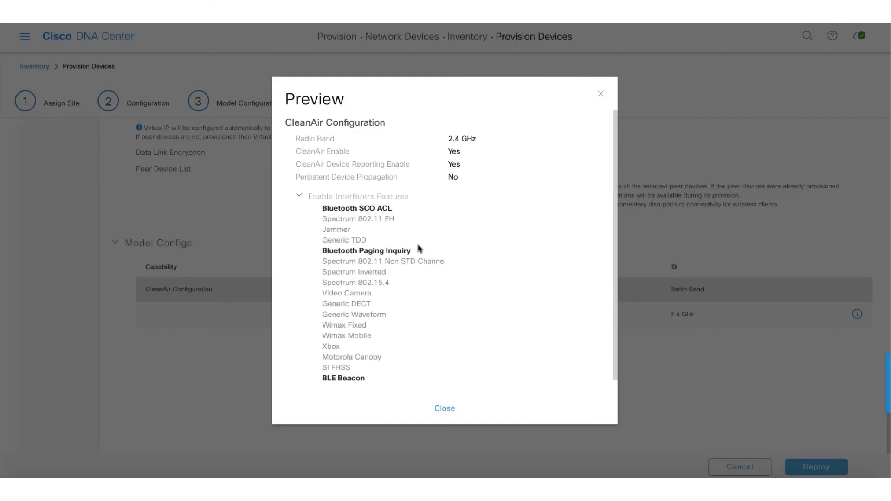
left_click(442, 410)
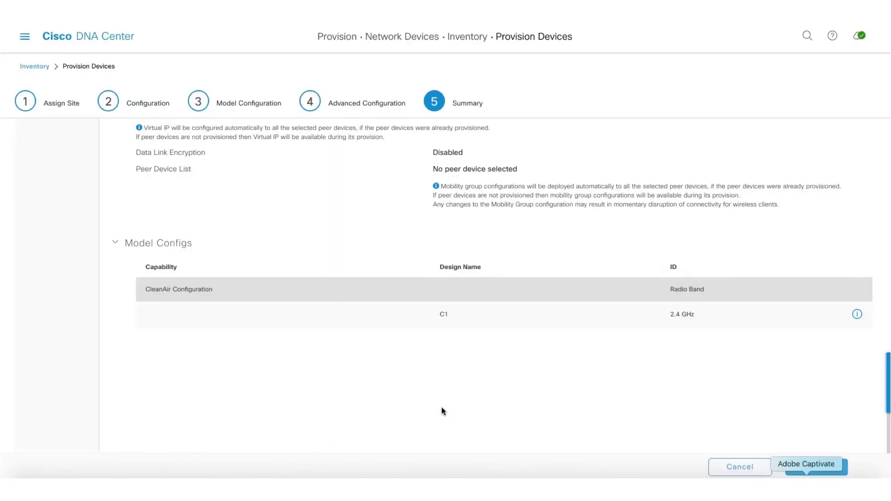
left_click(829, 470)
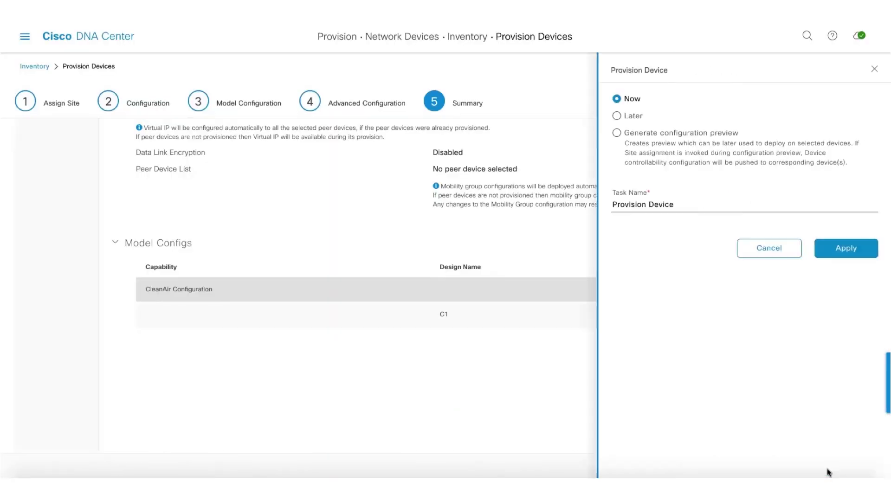
left_click(820, 244)
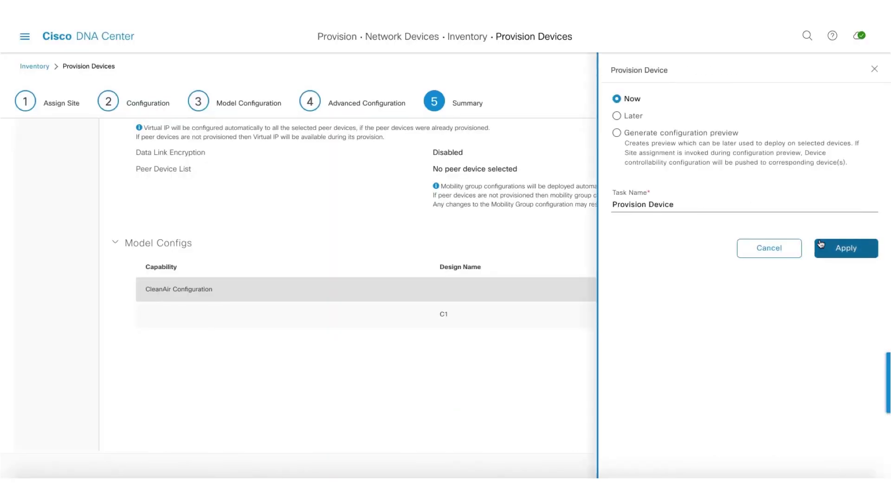